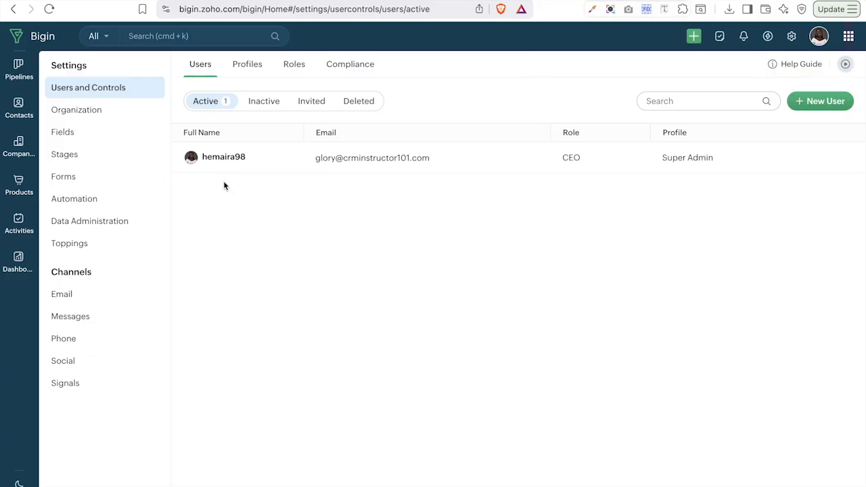
- Open the Email channel settings and show the saved email templates list
{"action": "left_click", "coordinate": [61, 299]}
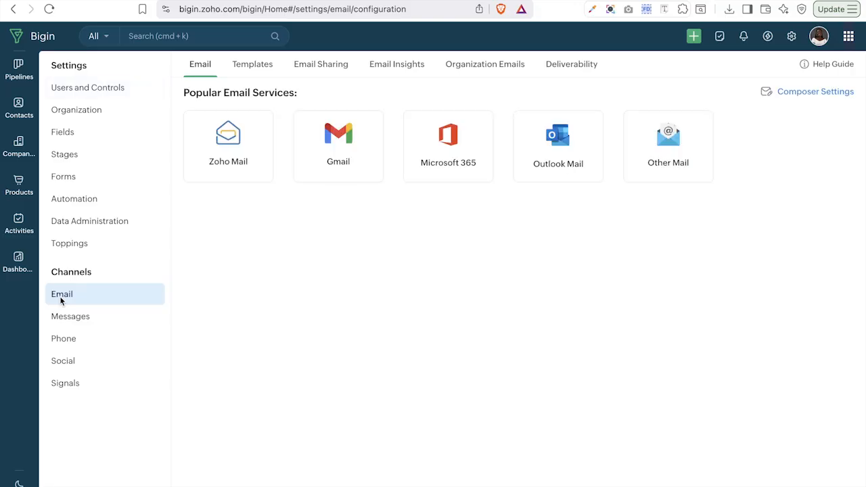
{"action": "left_click", "coordinate": [254, 67]}
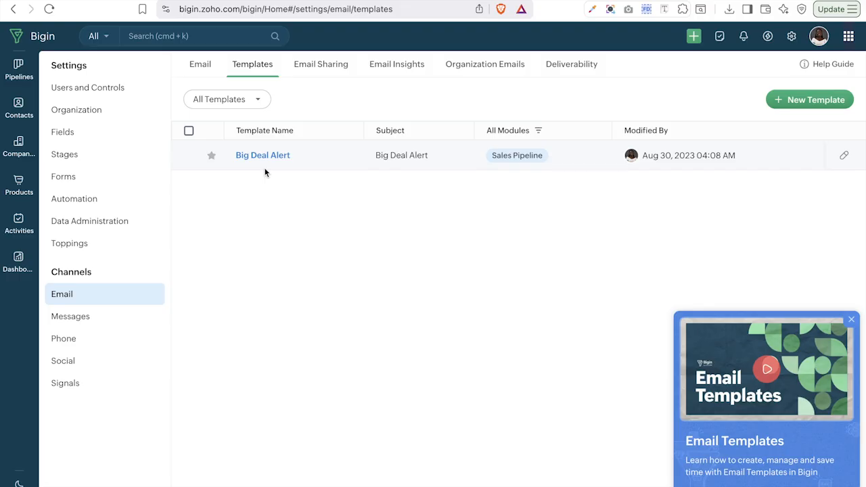
- Start a new email template for the Contacts module and continue to the editor
{"action": "left_click", "coordinate": [814, 100]}
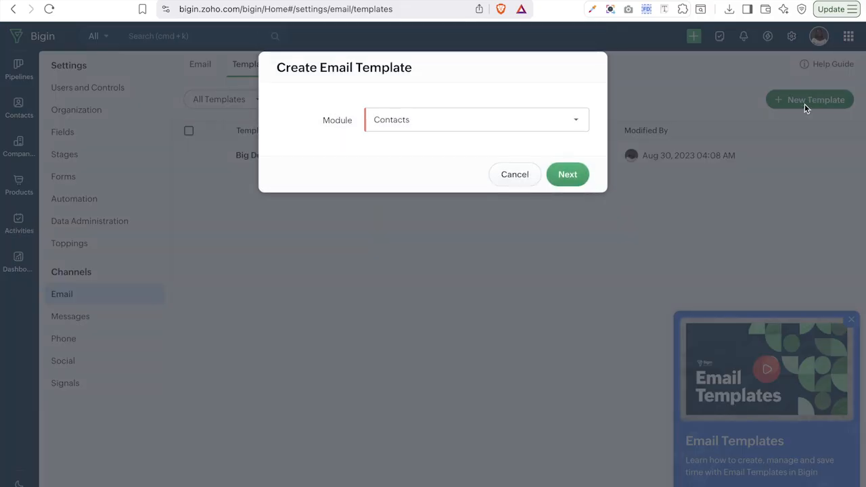
{"action": "left_click", "coordinate": [495, 120]}
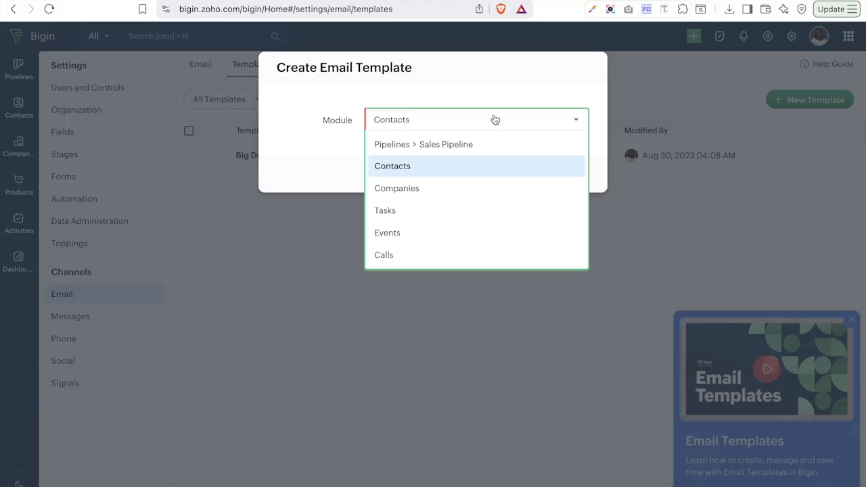
{"action": "left_click", "coordinate": [507, 80]}
{"action": "left_click", "coordinate": [566, 176]}
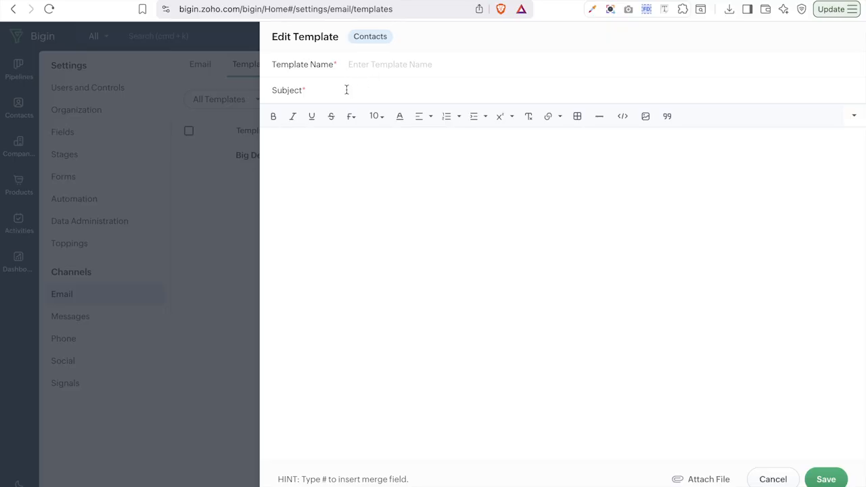
- Paste 'Lead Follow-up – Introduction' from clipboard history as the template name
{"action": "left_click", "coordinate": [322, 158]}
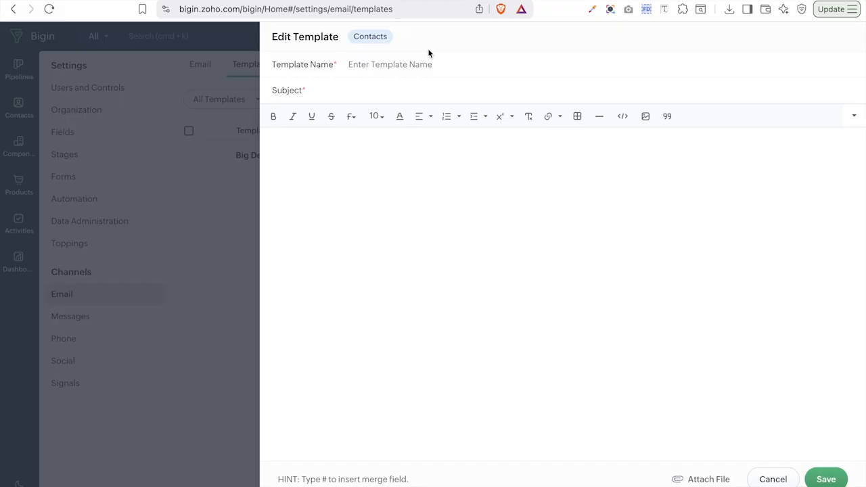
{"action": "left_click", "coordinate": [401, 67]}
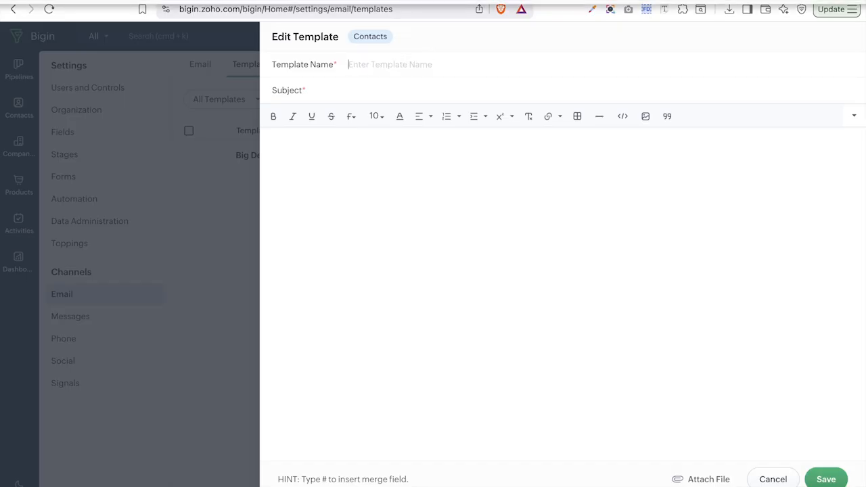
{"action": "key", "text": "super+shift+c"}
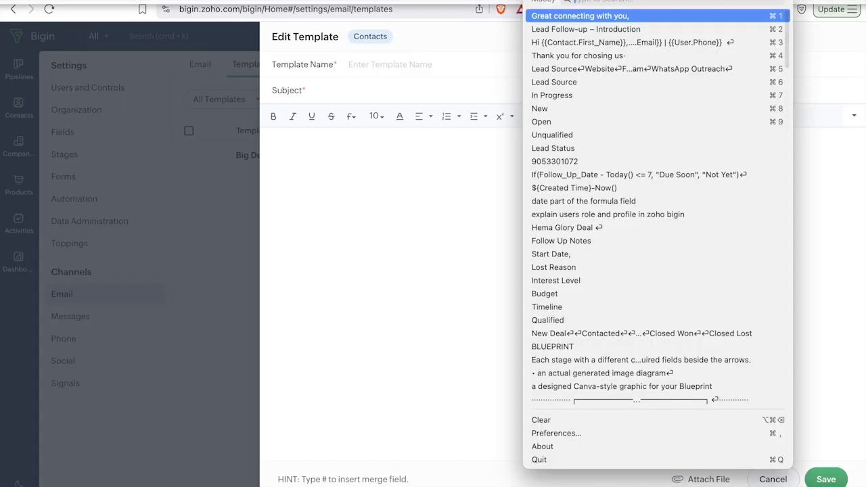
{"action": "left_click", "coordinate": [548, 35]}
{"action": "key", "text": "super+v"}
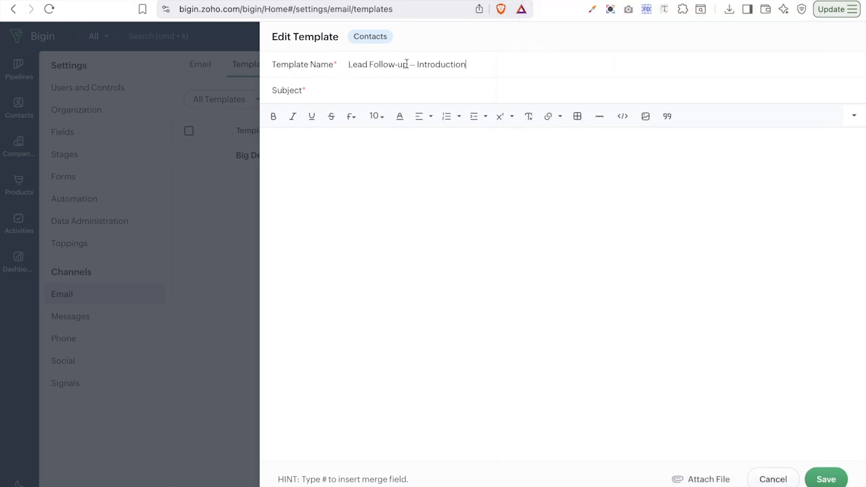
- Paste 'Great connecting with you,' from clipboard history into the Subject field
{"action": "left_click", "coordinate": [339, 91]}
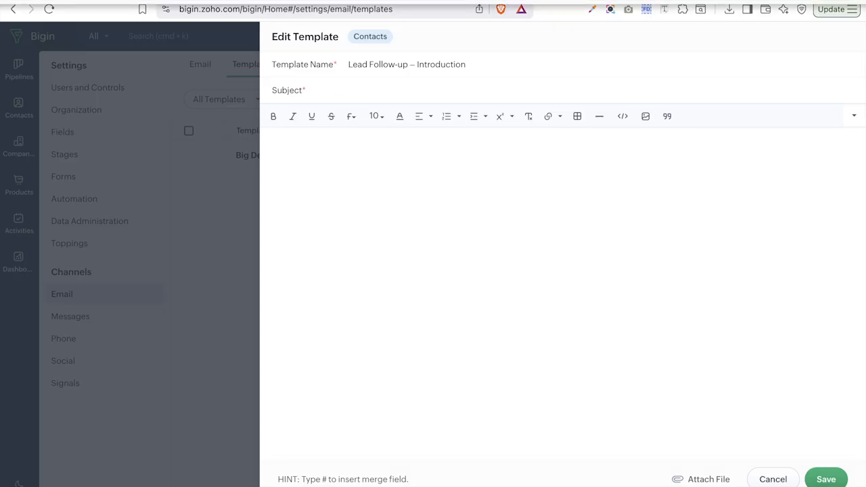
{"action": "left_click", "coordinate": [538, 2]}
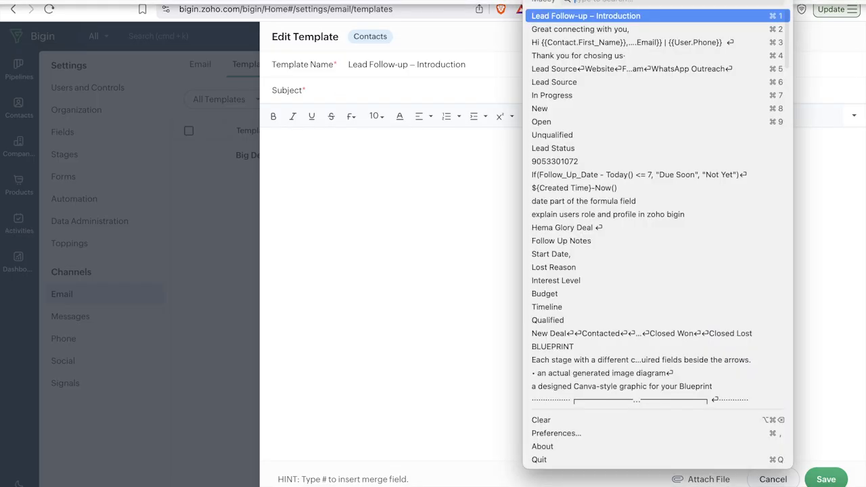
{"action": "left_click", "coordinate": [554, 30]}
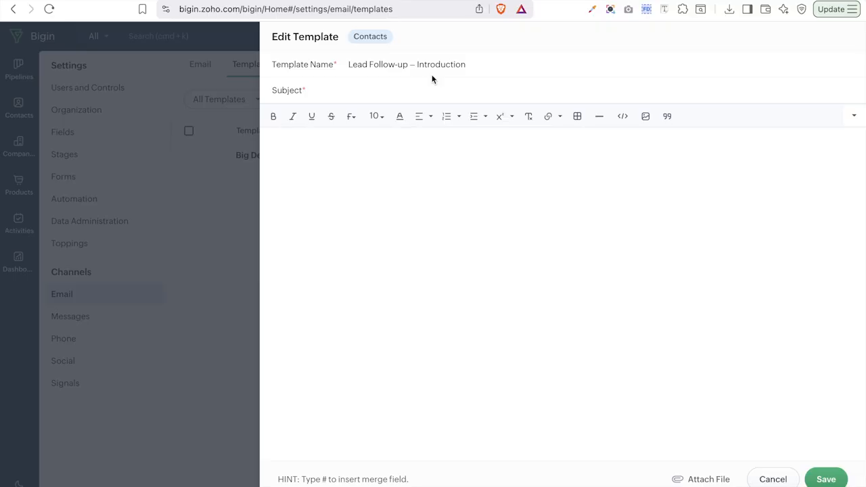
{"action": "key", "text": "super+v"}
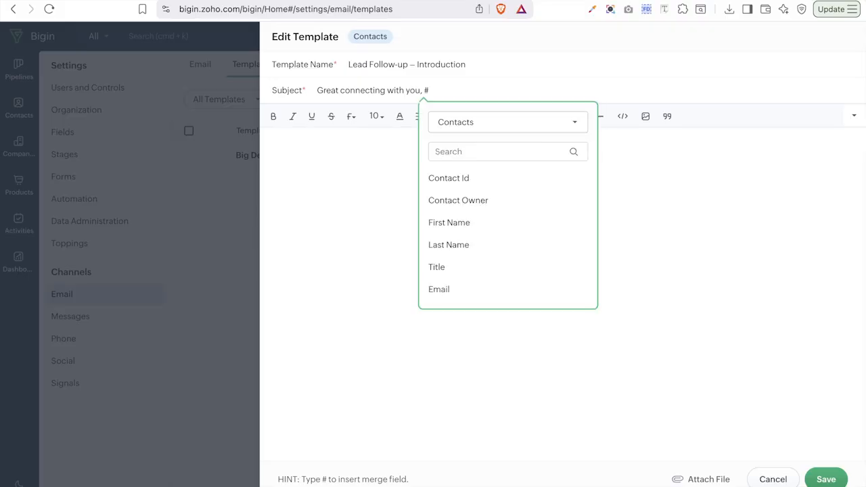
- Append the Contacts First Name merge field to the end of the subject line
{"action": "scroll", "coordinate": [503, 259], "scroll_direction": "down", "scroll_amount": 2}
{"action": "scroll", "coordinate": [503, 262], "scroll_direction": "up", "scroll_amount": 2}
{"action": "scroll", "coordinate": [501, 243], "scroll_direction": "down", "scroll_amount": 4}
{"action": "scroll", "coordinate": [502, 245], "scroll_direction": "down", "scroll_amount": 9}
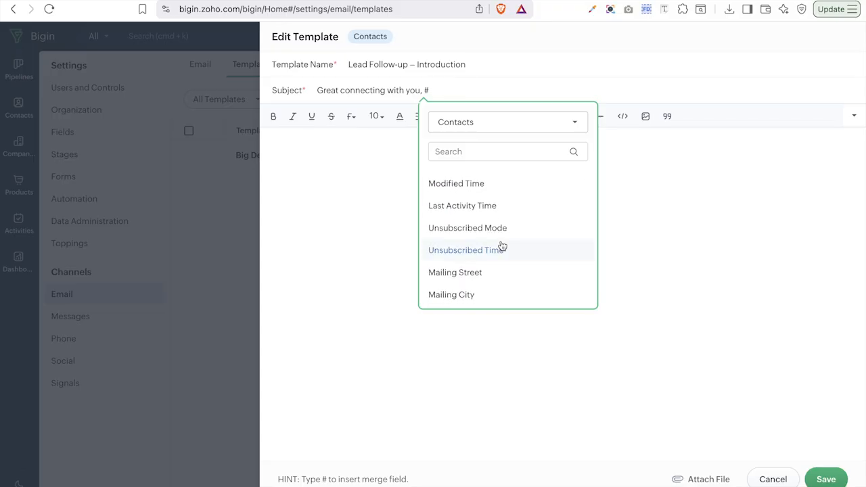
{"action": "scroll", "coordinate": [502, 246], "scroll_direction": "up", "scroll_amount": 3}
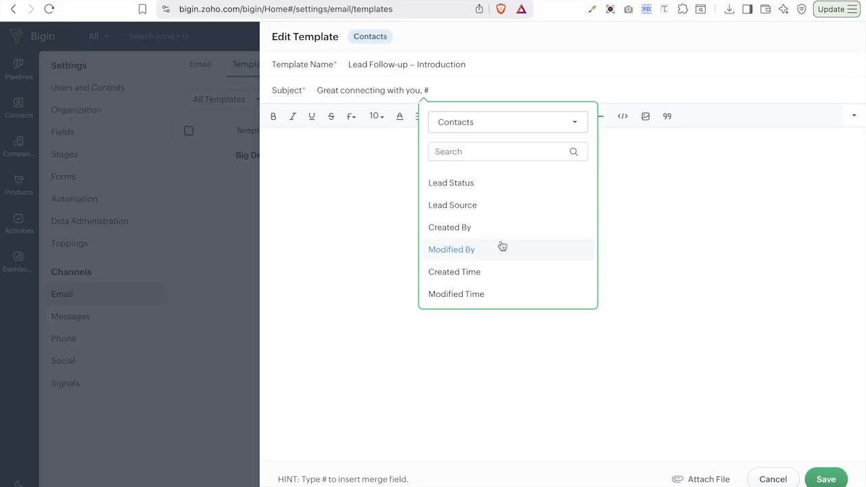
{"action": "scroll", "coordinate": [502, 246], "scroll_direction": "up", "scroll_amount": 5}
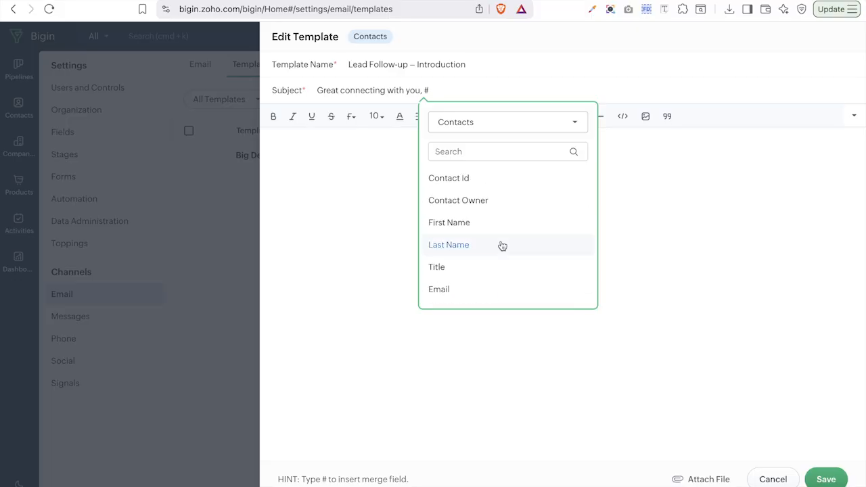
{"action": "left_click", "coordinate": [437, 150]}
{"action": "left_click", "coordinate": [467, 222]}
- Place the caret in the empty body and pick the copied email body from clipboard history
{"action": "left_click", "coordinate": [349, 150]}
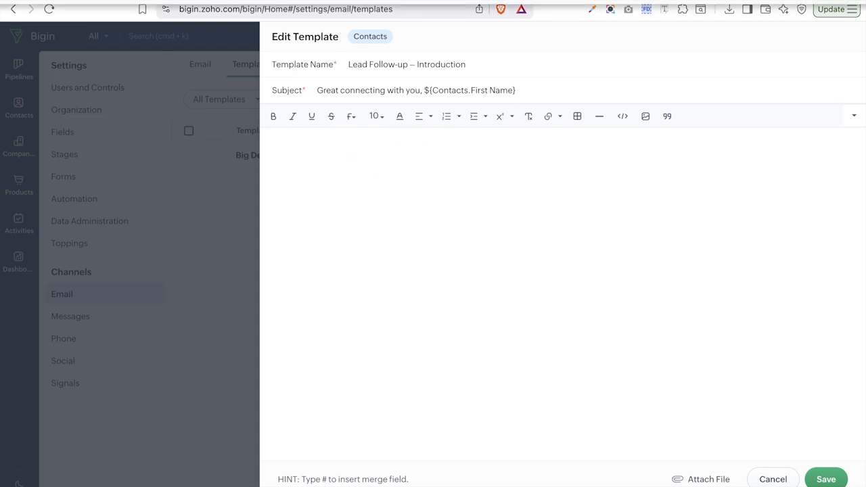
{"action": "left_click", "coordinate": [535, 2]}
{"action": "left_click", "coordinate": [551, 42]}
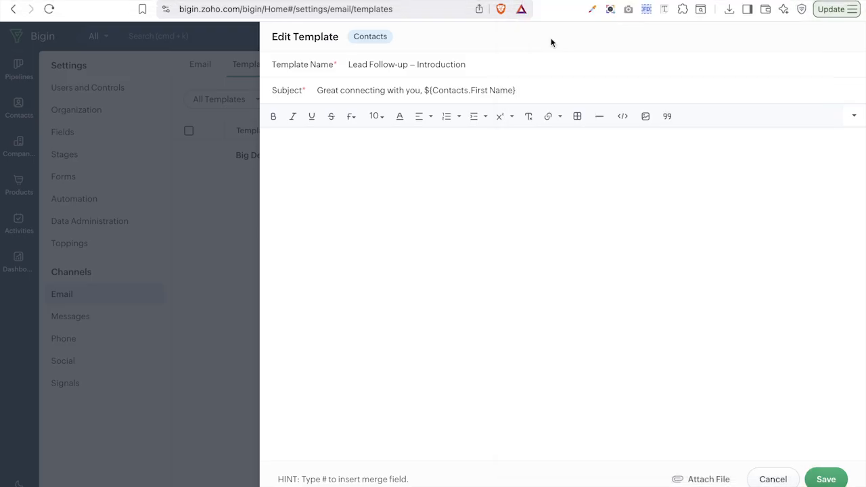
- Paste the follow-up email body and replace its {{Contact.First_Name}} greeting with the Contacts First Name field
{"action": "key", "text": "super+v"}
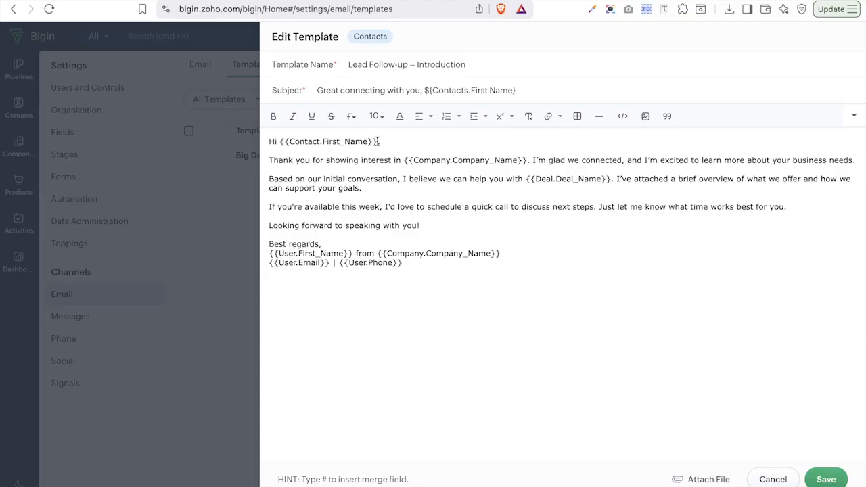
{"action": "left_click_drag", "start_coordinate": [378, 142], "coordinate": [276, 142]}
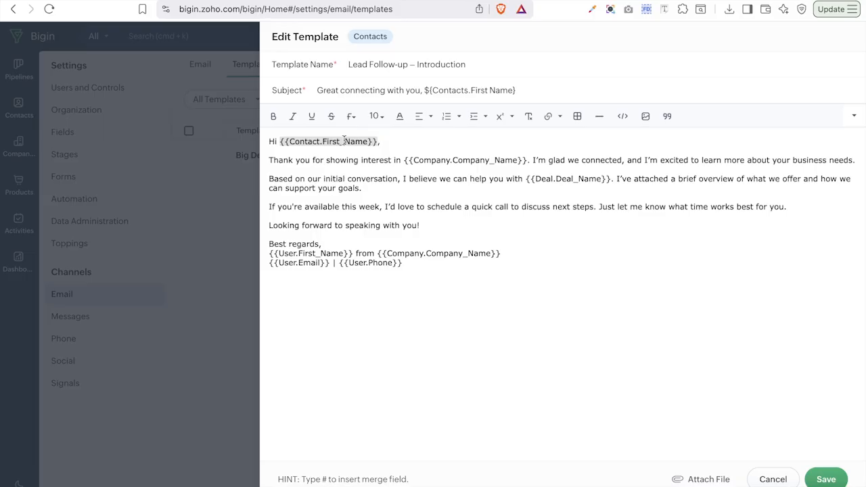
{"action": "type", "text": "#,"}
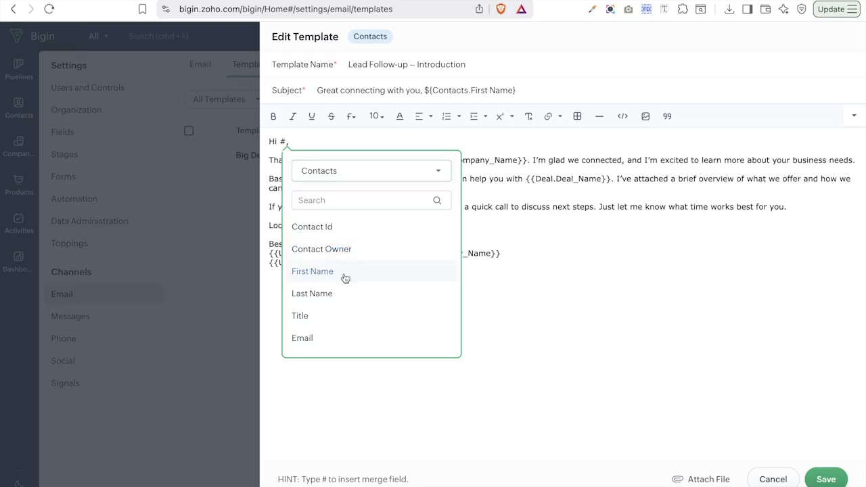
{"action": "left_click", "coordinate": [312, 272]}
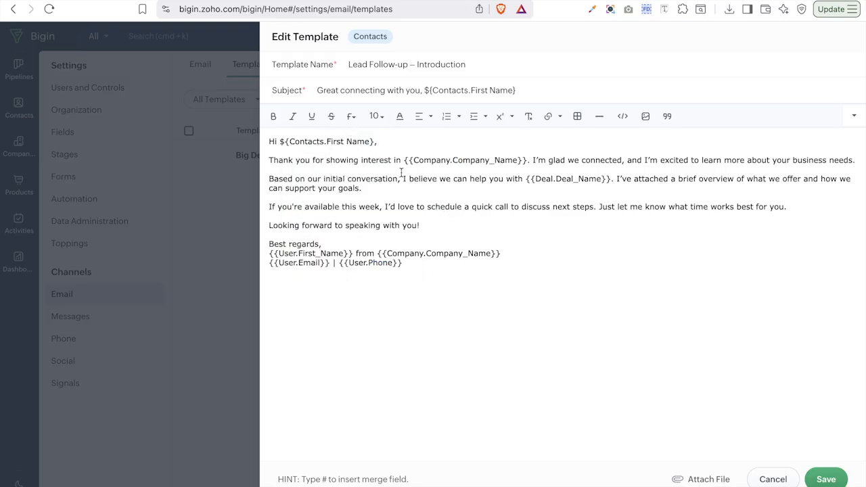
- Delete the old company-name placeholder after 'interest in' in paragraph two
{"action": "left_click_drag", "start_coordinate": [404, 160], "coordinate": [528, 159]}
{"action": "key", "text": "BackSpace"}
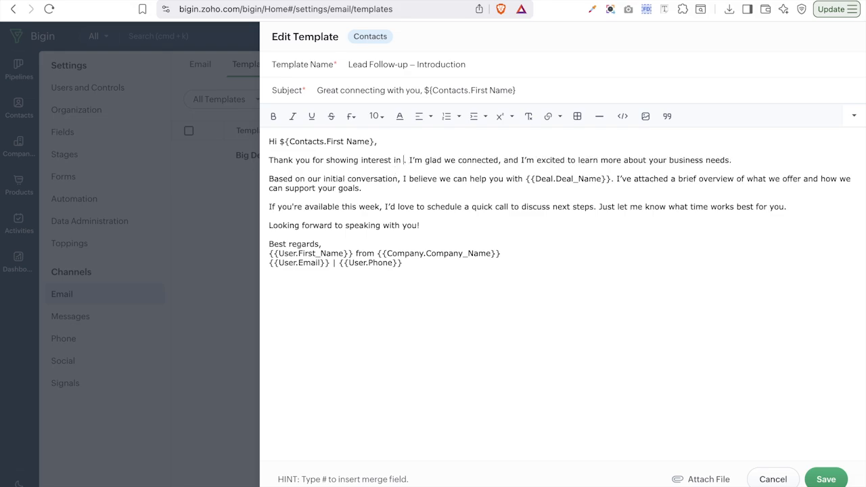
{"action": "type", "text": "#"}
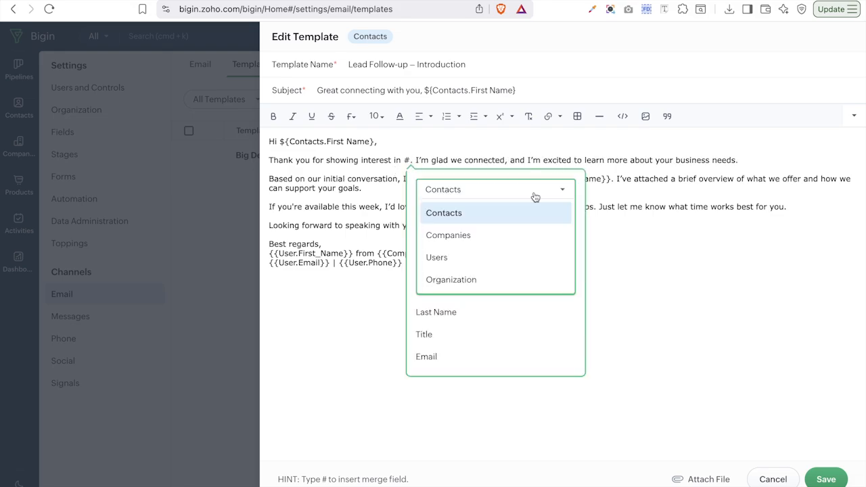
{"action": "left_click", "coordinate": [674, 219]}
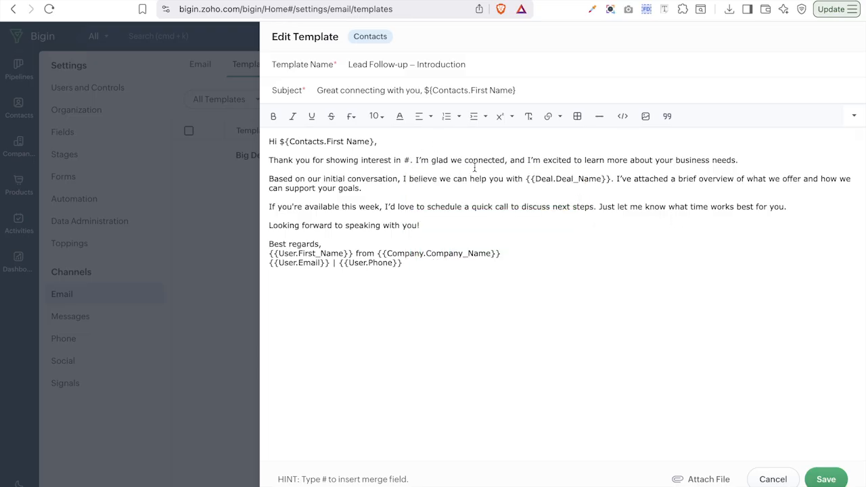
{"action": "key", "text": "BackSpace"}
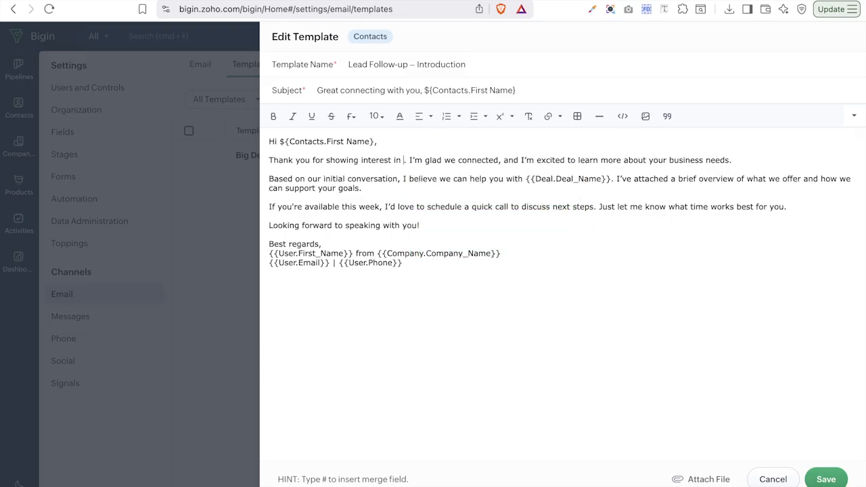
- Insert the Organization Name merge field after 'interest in' and type 'your project' after 'with'
{"action": "type", "text": "#"}
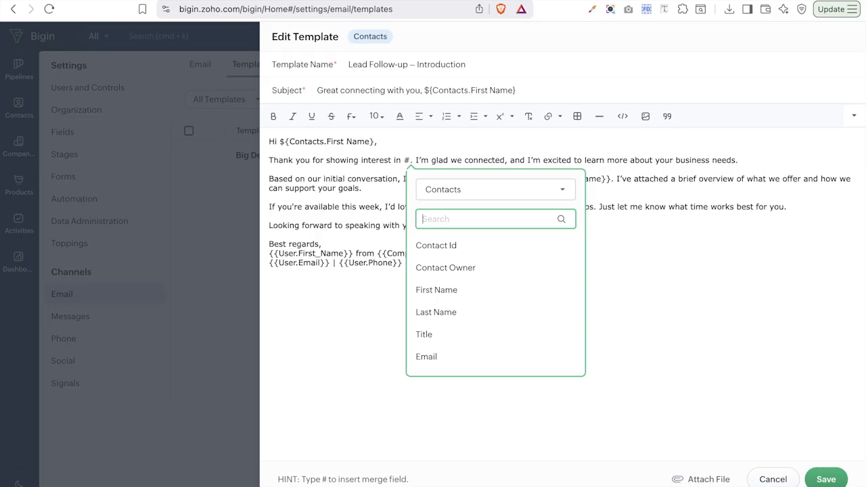
{"action": "left_click", "coordinate": [464, 191]}
{"action": "left_click", "coordinate": [452, 279]}
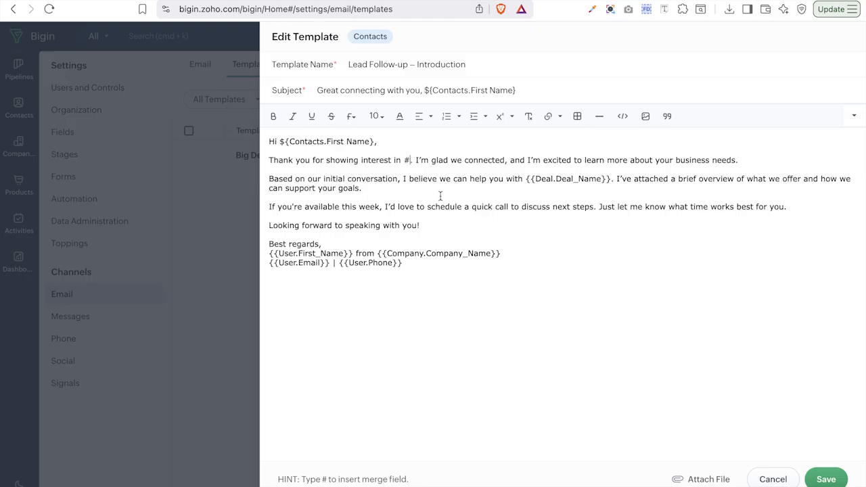
{"action": "key", "text": "BackSpace"}
{"action": "type", "text": "#"}
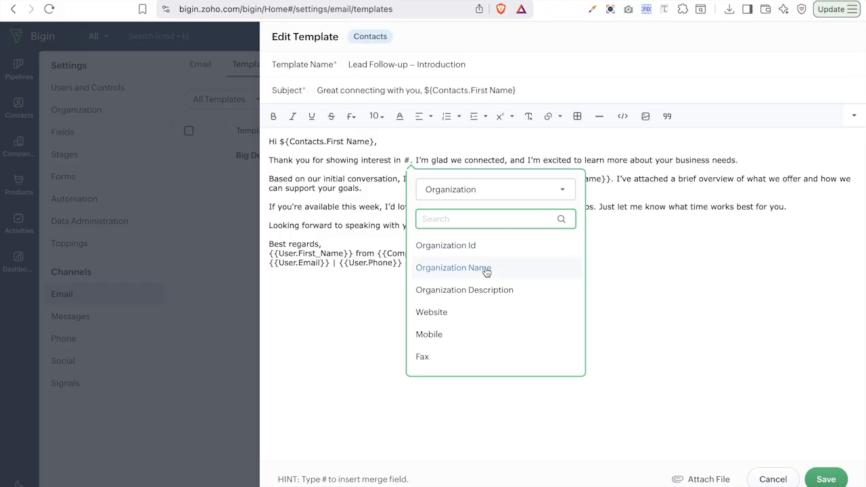
{"action": "left_click", "coordinate": [485, 268]}
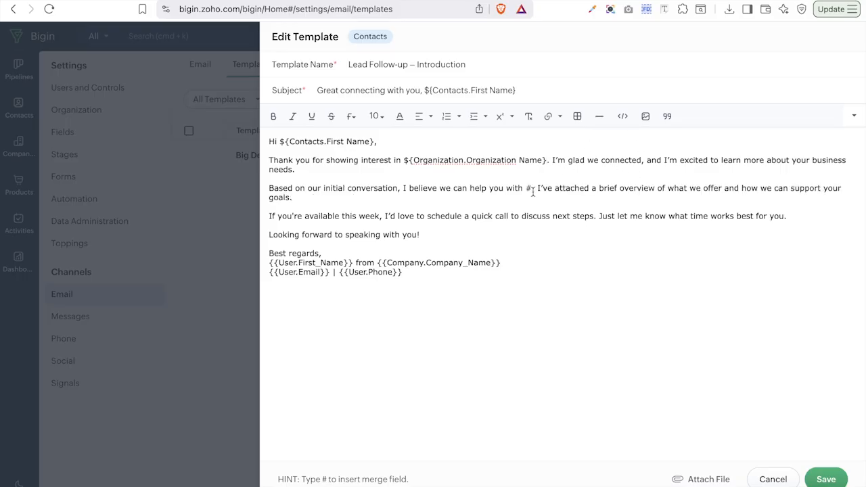
{"action": "key", "text": "BackSpace"}
{"action": "type", "text": "your "}
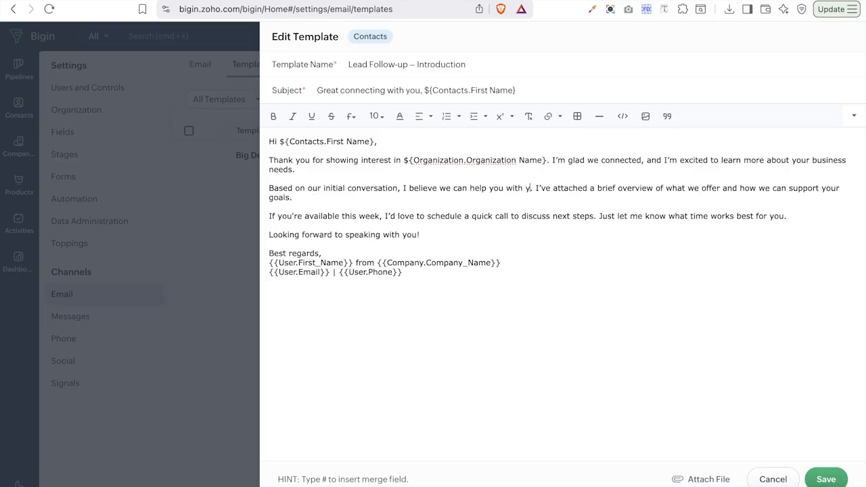
{"action": "type", "text": "project"}
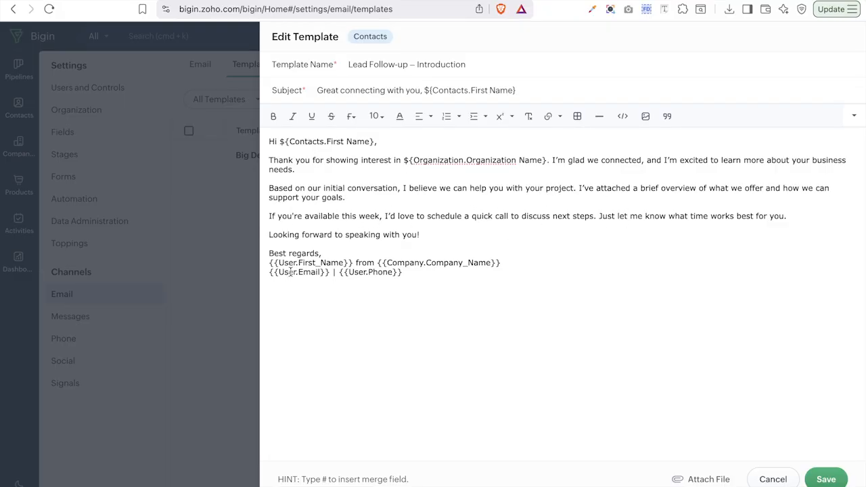
- Replace the signature's {{User.First_Name}} placeholder with the Users First Name merge field
{"action": "left_click_drag", "start_coordinate": [269, 264], "coordinate": [352, 260]}
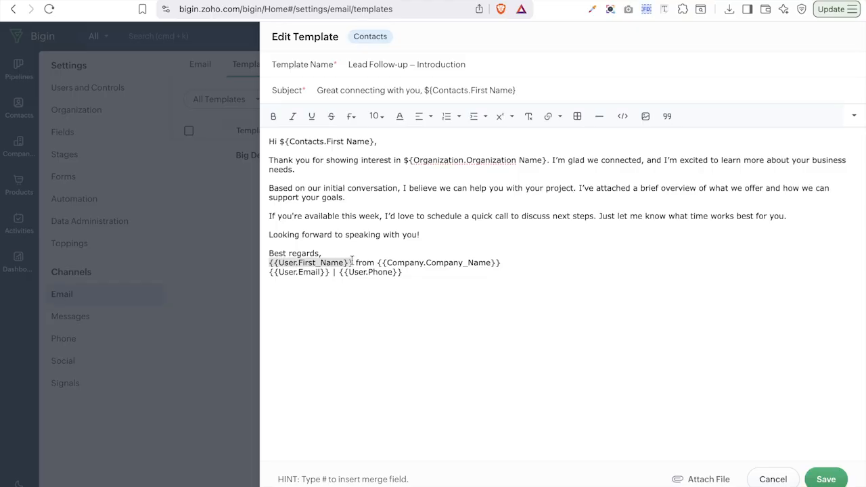
{"action": "key", "text": "BackSpace"}
{"action": "type", "text": "#"}
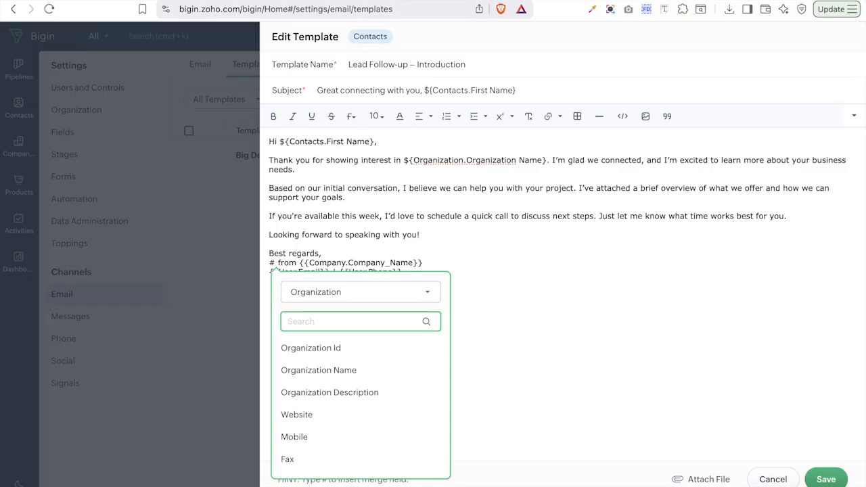
{"action": "left_click", "coordinate": [370, 297]}
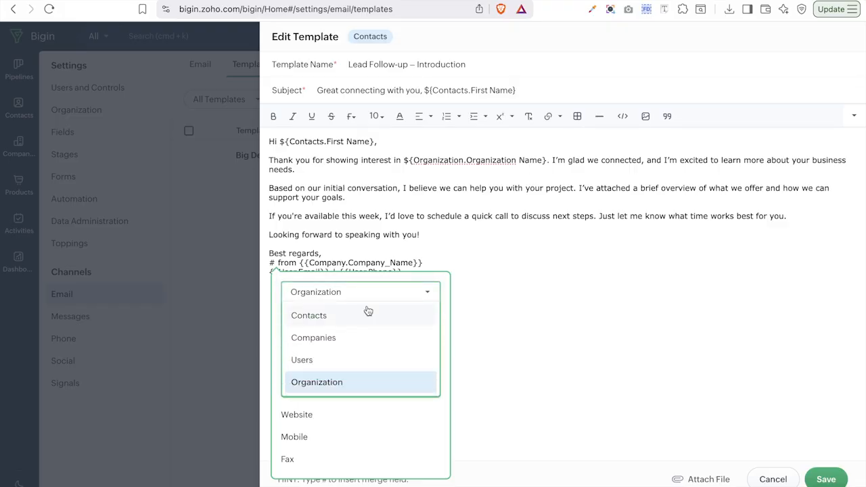
{"action": "left_click", "coordinate": [341, 364]}
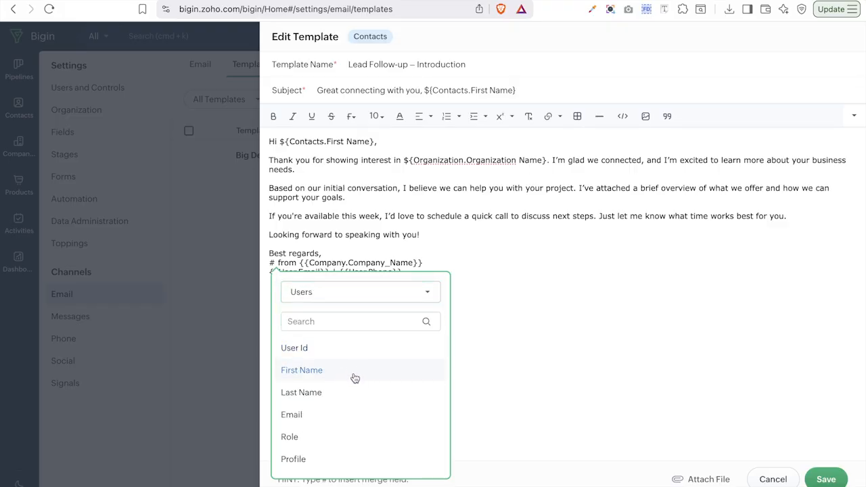
{"action": "left_click", "coordinate": [354, 377]}
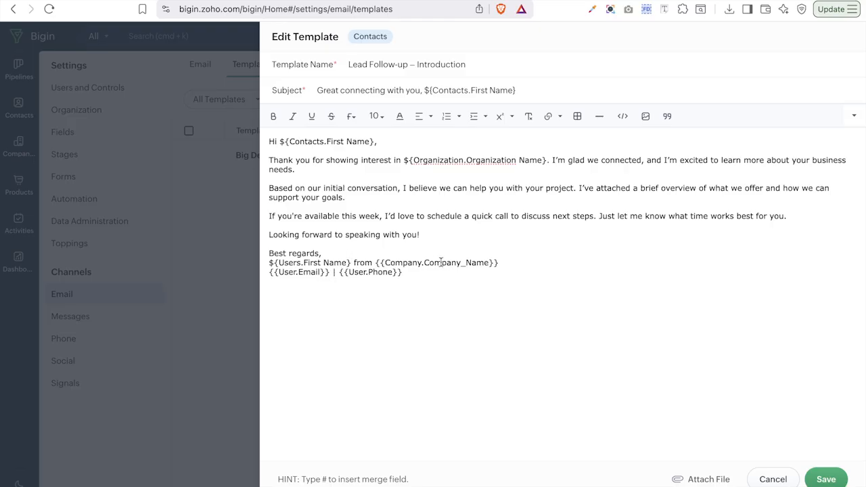
- Replace the signature's {{Company.Company_Name}} placeholder with the Organization Name merge field
{"action": "left_click_drag", "start_coordinate": [376, 263], "coordinate": [504, 263]}
{"action": "key", "text": "BackSpace"}
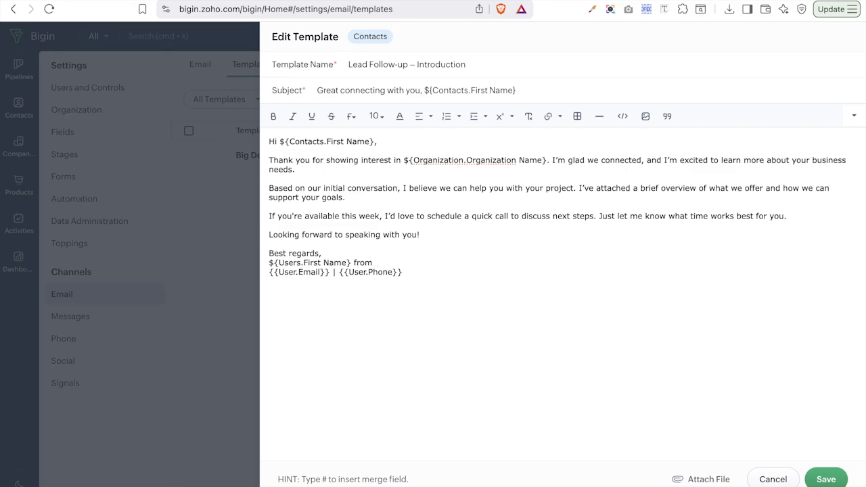
{"action": "type", "text": "#"}
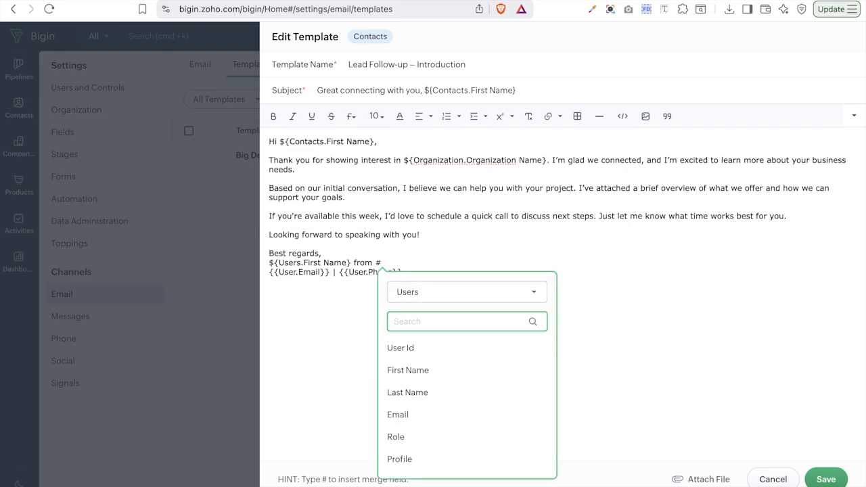
{"action": "left_click", "coordinate": [493, 295]}
{"action": "left_click", "coordinate": [456, 380]}
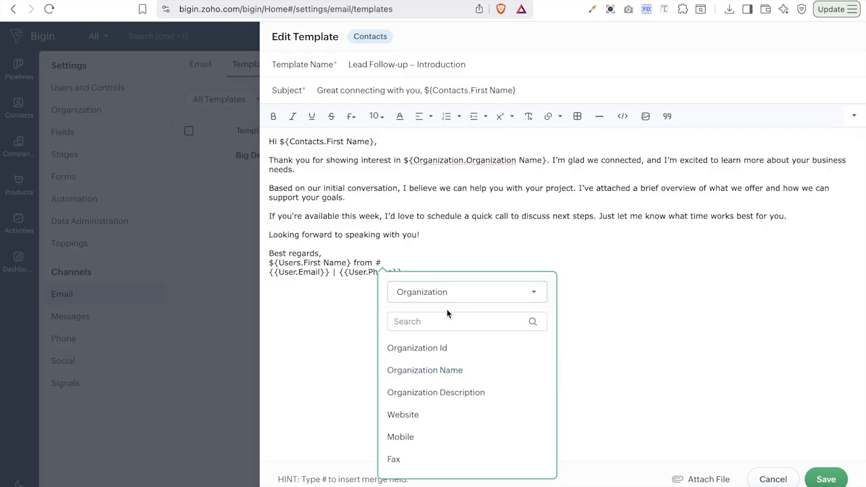
{"action": "left_click", "coordinate": [451, 377]}
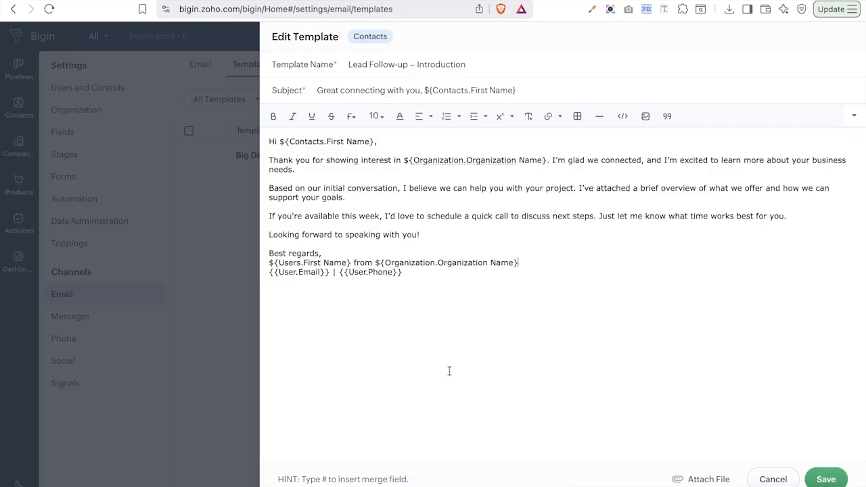
- Replace the signature's {{User.Email}} placeholder with the Users Email merge field
{"action": "left_click_drag", "start_coordinate": [329, 274], "coordinate": [267, 272]}
{"action": "key", "text": "BackSpace"}
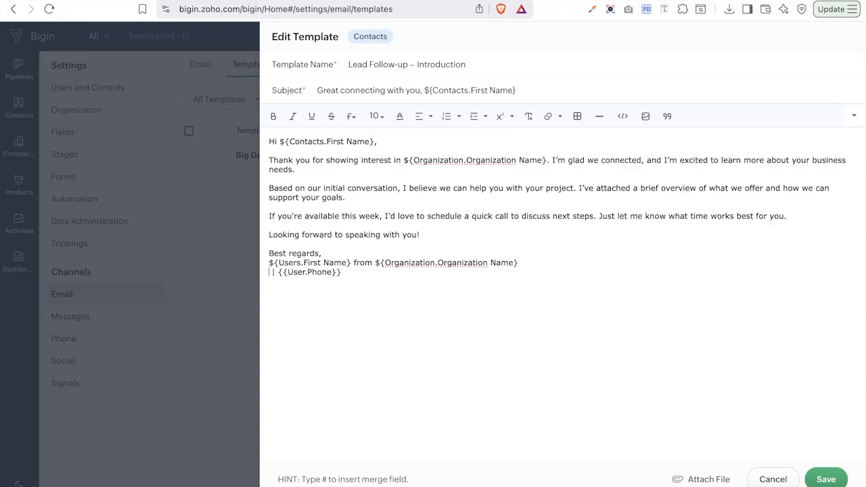
{"action": "type", "text": "#"}
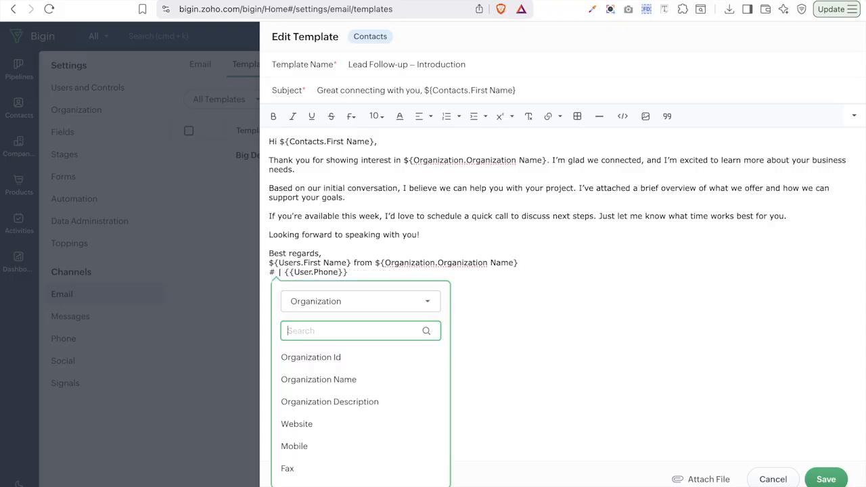
{"action": "left_click", "coordinate": [350, 303]}
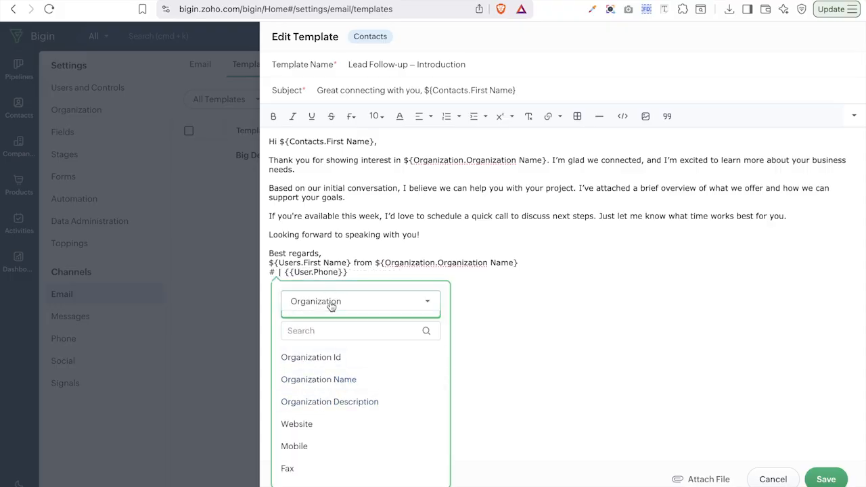
{"action": "left_click", "coordinate": [333, 371]}
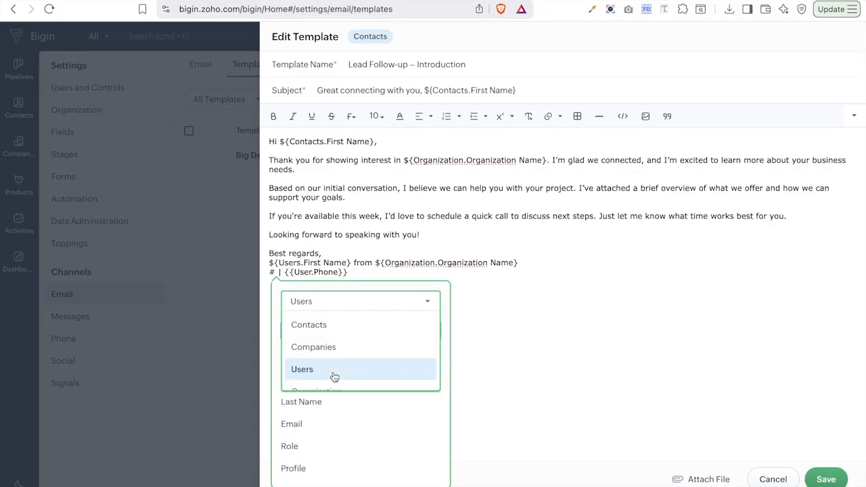
{"action": "left_click", "coordinate": [329, 425]}
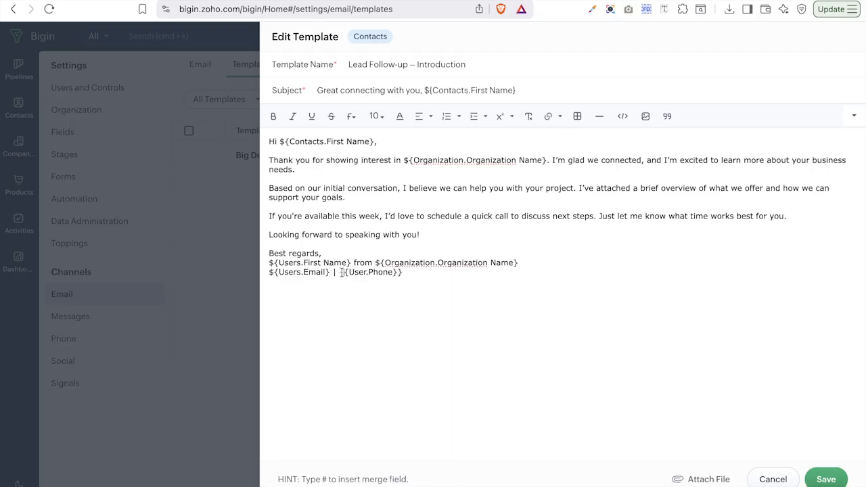
- Replace the signature's {{User.Phone}} placeholder with the Users Phone merge field
{"action": "mouse_move", "coordinate": [342, 272]}
{"action": "left_mouse_down"}
{"action": "mouse_move", "coordinate": [397, 273]}
{"action": "mouse_move", "coordinate": [341, 277]}
{"action": "left_mouse_up"}
{"action": "left_click", "coordinate": [405, 273]}
{"action": "key", "text": "BackSpace"}
{"action": "type", "text": "#"}
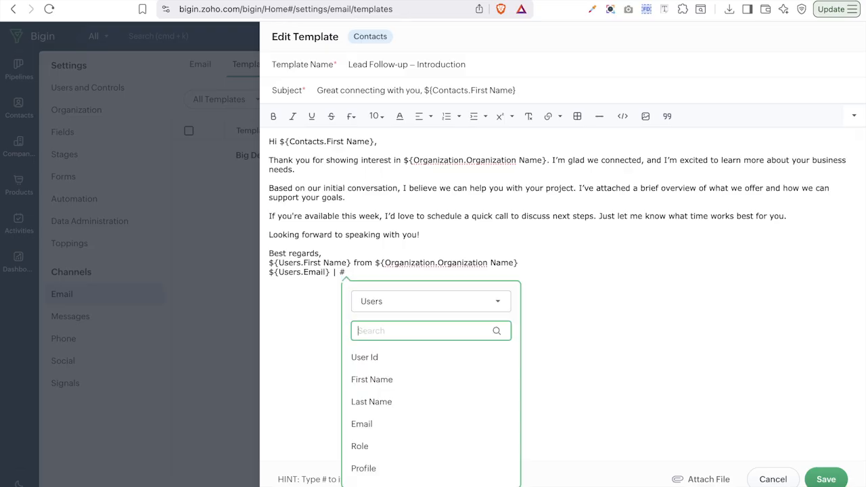
{"action": "scroll", "coordinate": [383, 444], "scroll_direction": "down", "scroll_amount": 3}
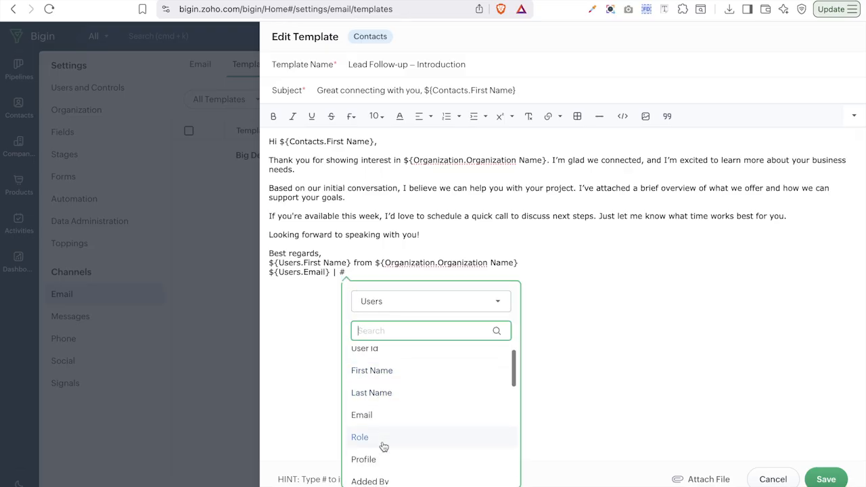
{"action": "left_click", "coordinate": [370, 432]}
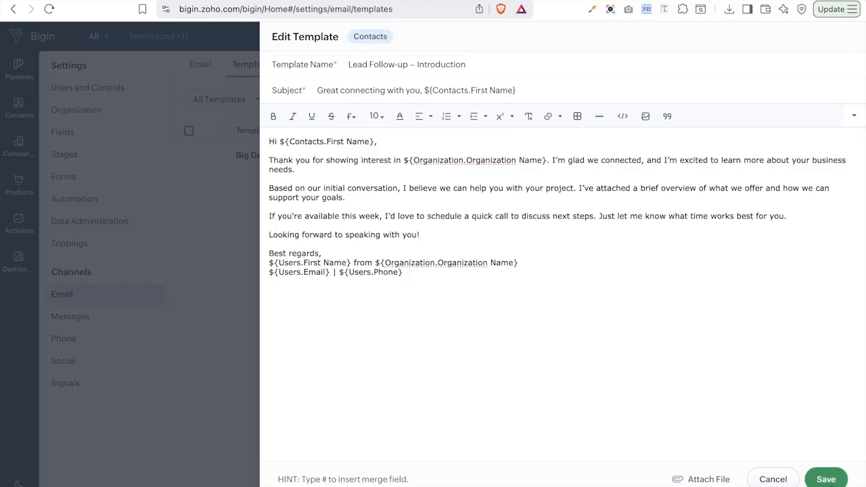
- Save the template and choose to create a new destination folder for it
{"action": "left_click", "coordinate": [830, 481]}
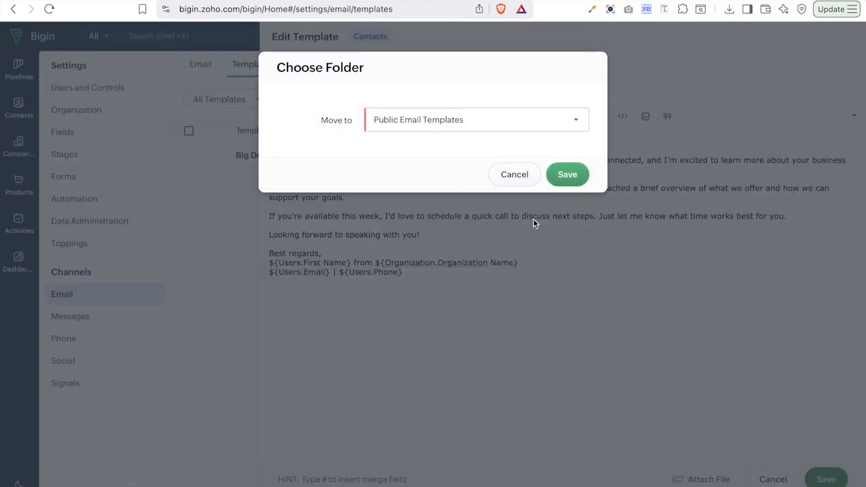
{"action": "left_click", "coordinate": [465, 119]}
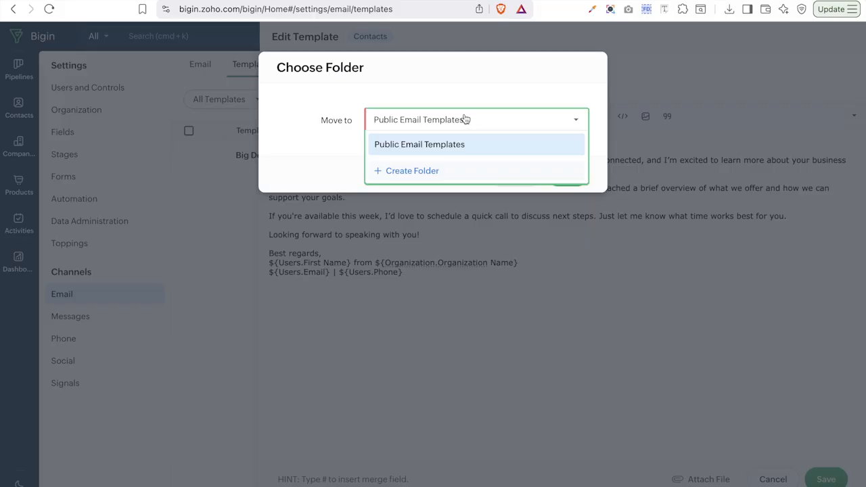
{"action": "left_click", "coordinate": [408, 170]}
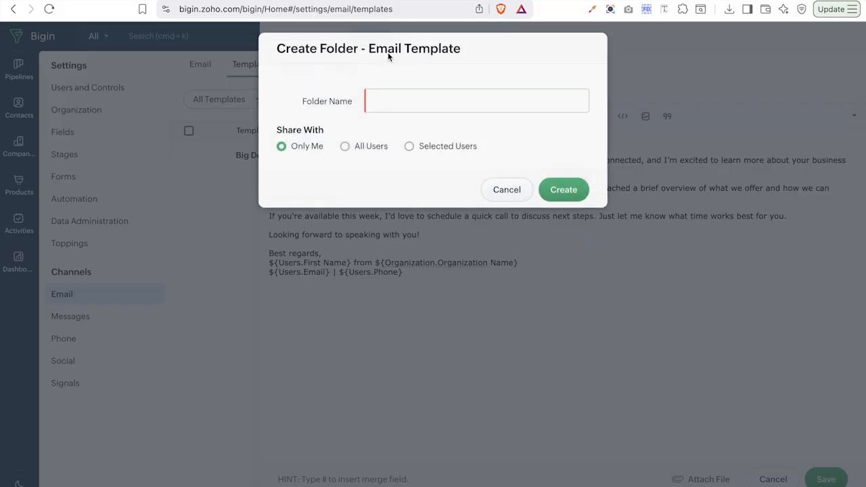
- Create the 'Sales Email Template' folder shared with All Users
{"action": "left_click", "coordinate": [413, 113]}
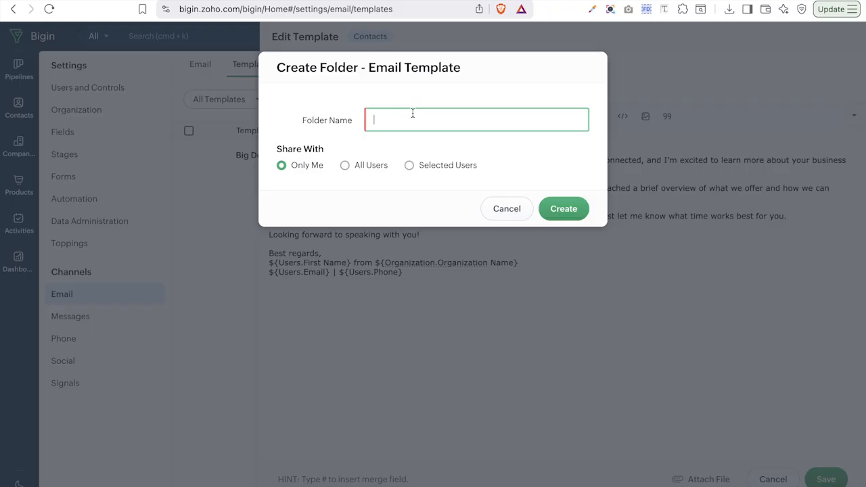
{"action": "type", "text": "s"}
{"action": "key", "text": "BackSpace"}
{"action": "type", "text": "Sales Email Template"}
{"action": "left_click", "coordinate": [365, 170]}
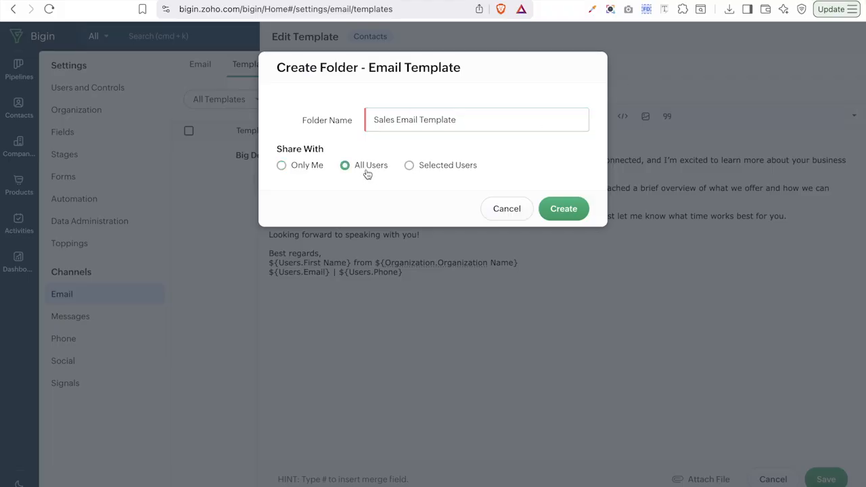
{"action": "left_click", "coordinate": [558, 218]}
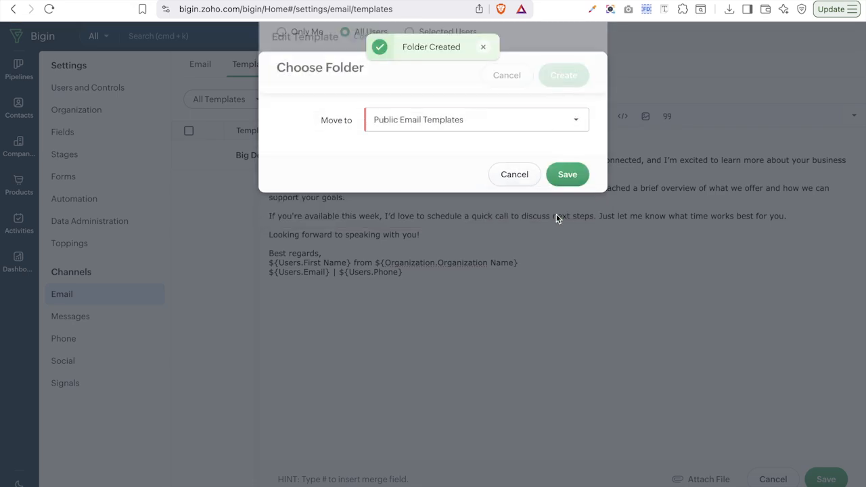
- Choose 'Sales Email Template' as the destination folder and save the 'Lead Follow-up – Introduction' template
{"action": "left_click", "coordinate": [516, 127]}
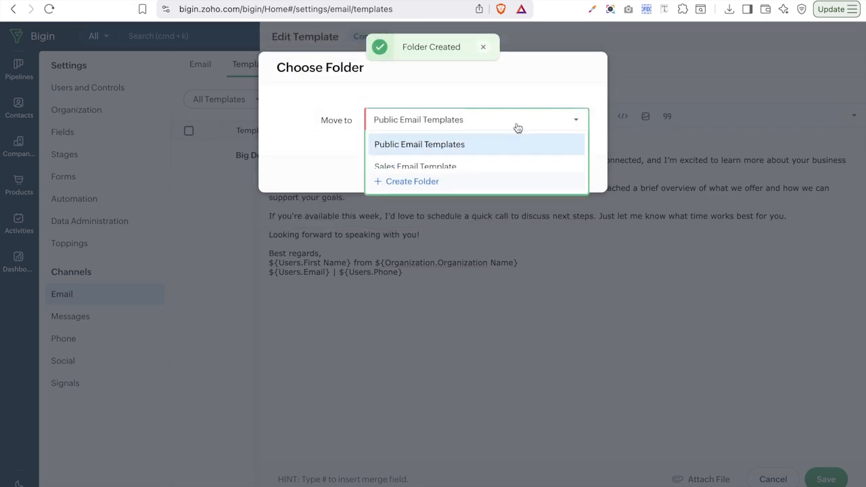
{"action": "left_click", "coordinate": [461, 163]}
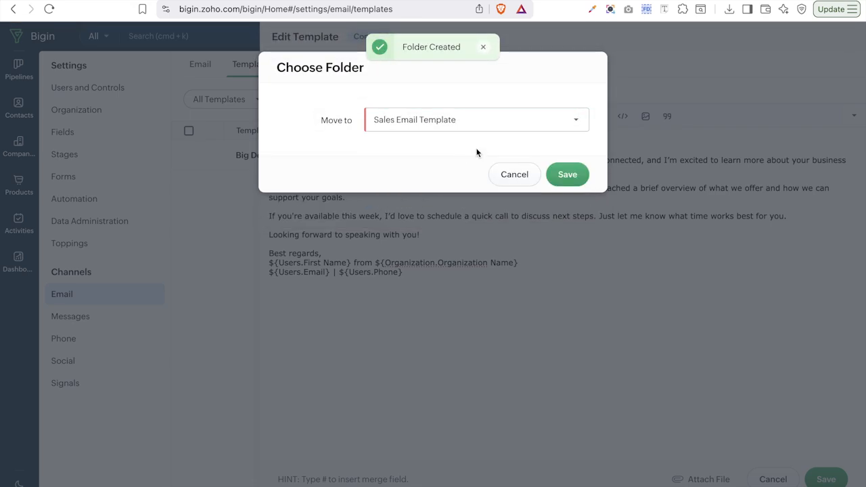
{"action": "left_click", "coordinate": [566, 175]}
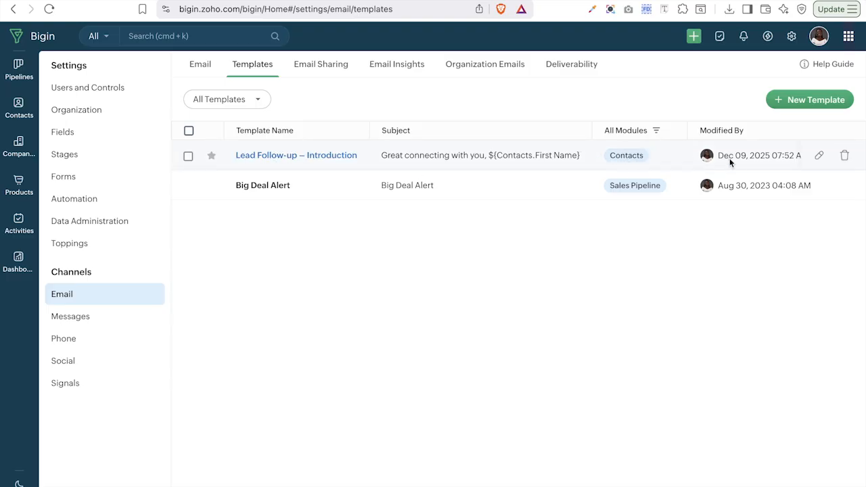
{"action": "left_click", "coordinate": [819, 157]}
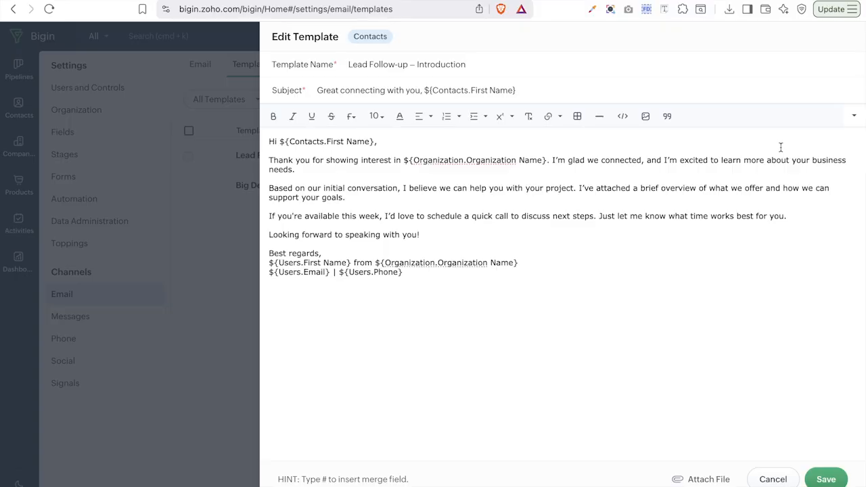
{"action": "left_click", "coordinate": [769, 172]}
{"action": "left_click", "coordinate": [772, 480]}
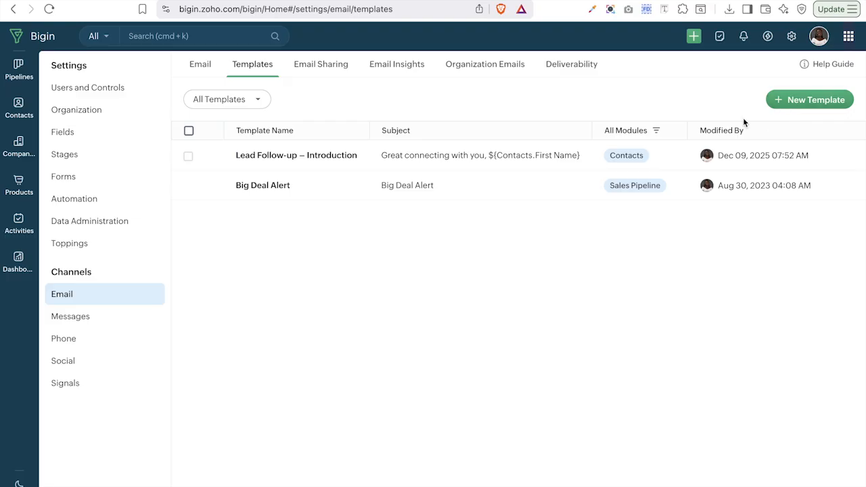